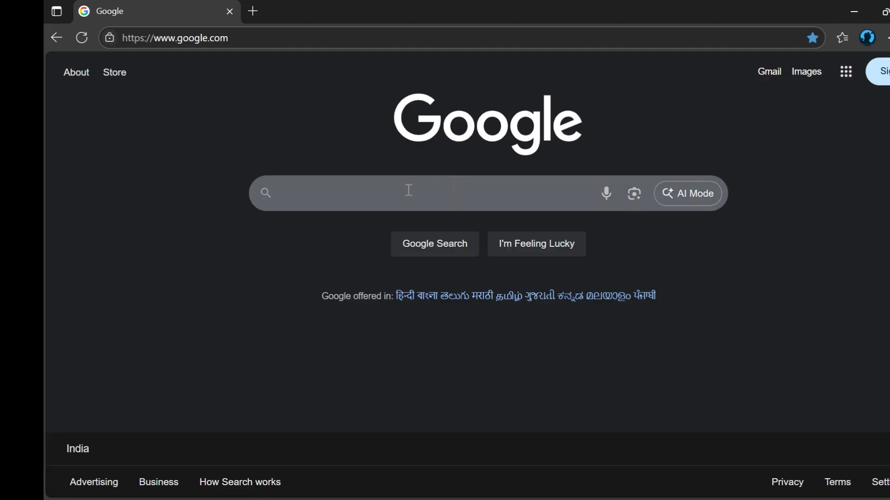
Search Google for 'npci'.
click(398, 193)
text(n)
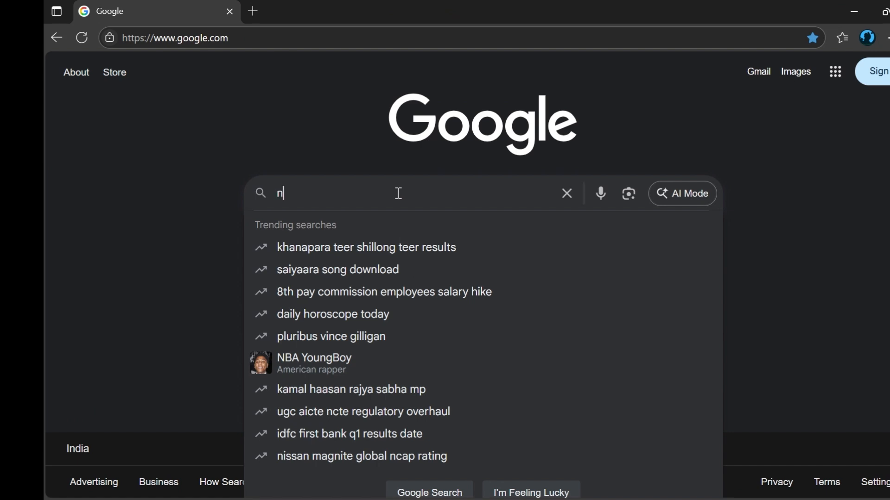
text(pci)
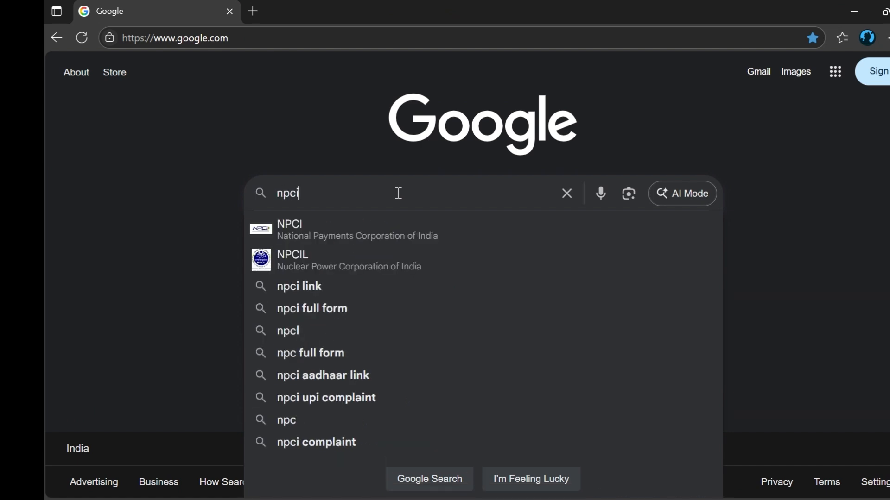
key(Return)
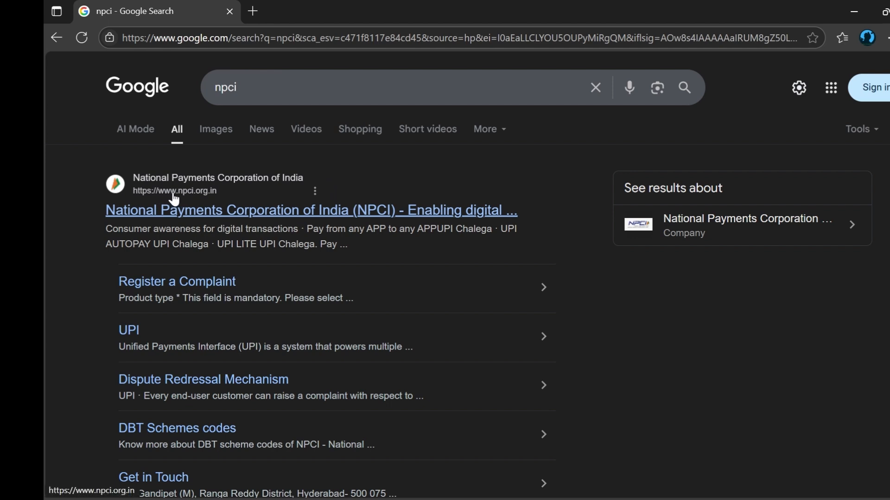
Open the npci.org.in result and show the Consumer links on the NPCI home page.
click(221, 216)
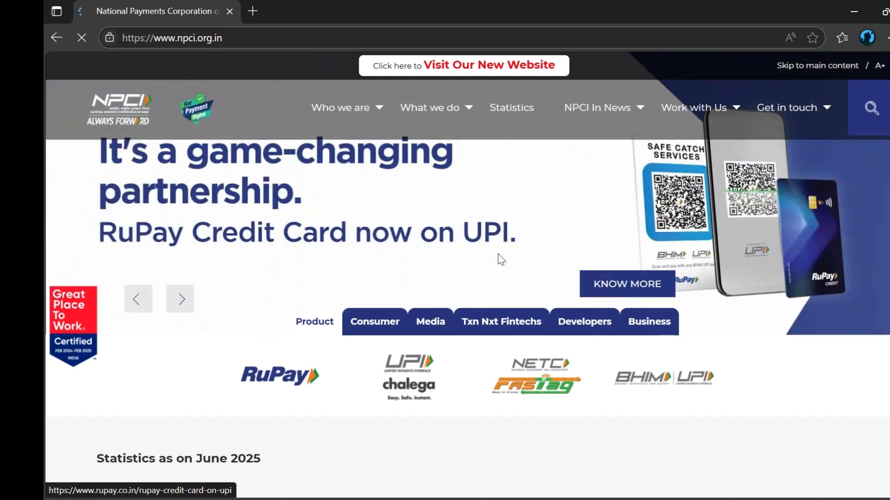
click(374, 330)
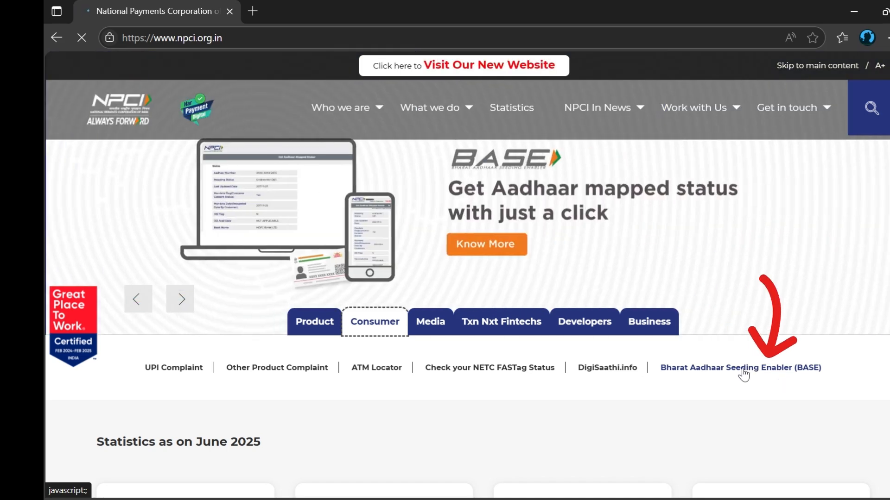
Open the Bharat Aadhaar Seeding Enabler (BASE) link from the Consumer section.
click(743, 368)
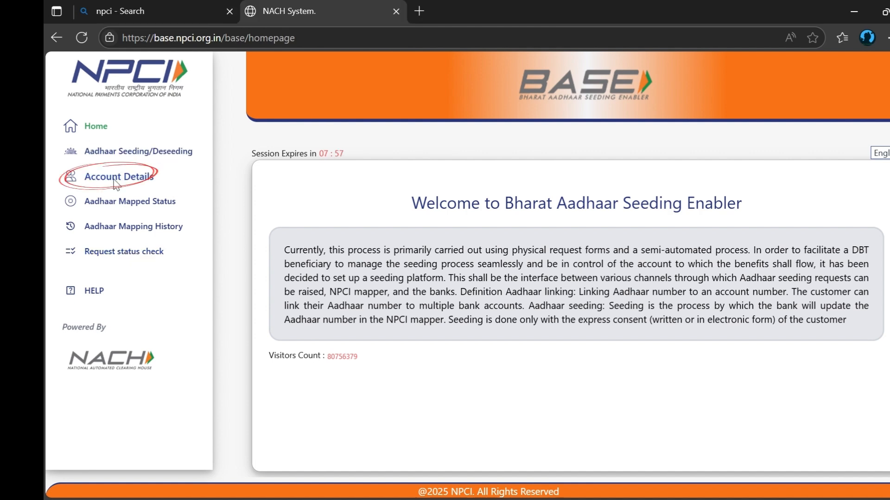
Under Account Details, submit the Aadhaar number and the captcha characters for lookup.
click(111, 178)
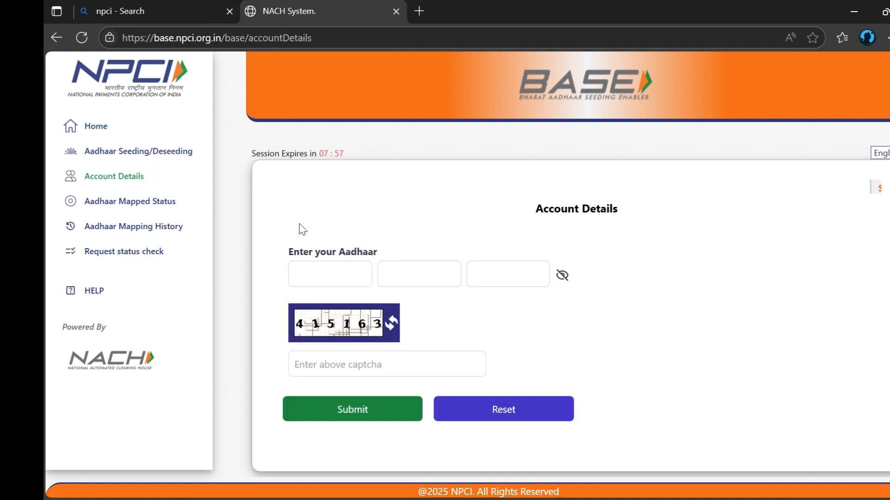
click(342, 282)
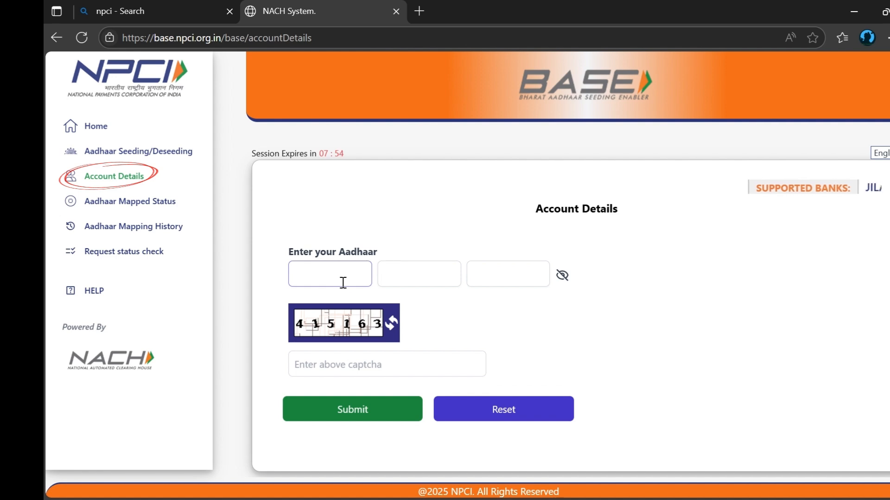
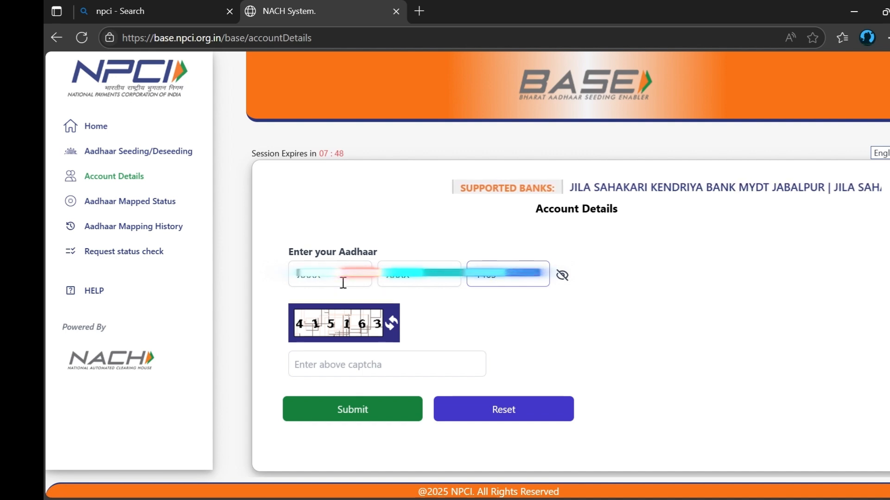
click(330, 364)
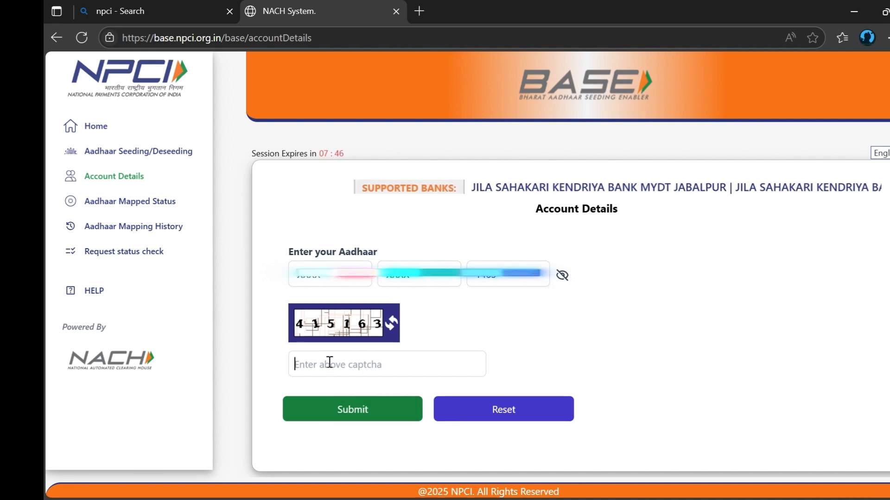
text(415163)
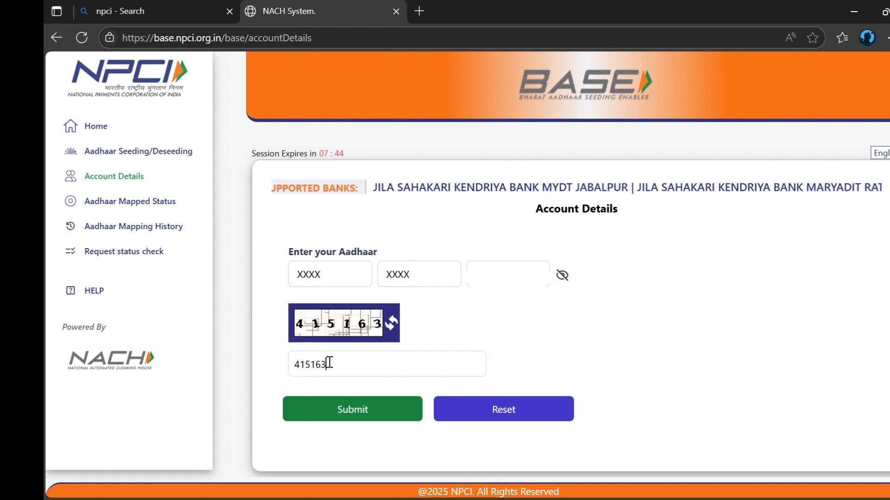
click(372, 414)
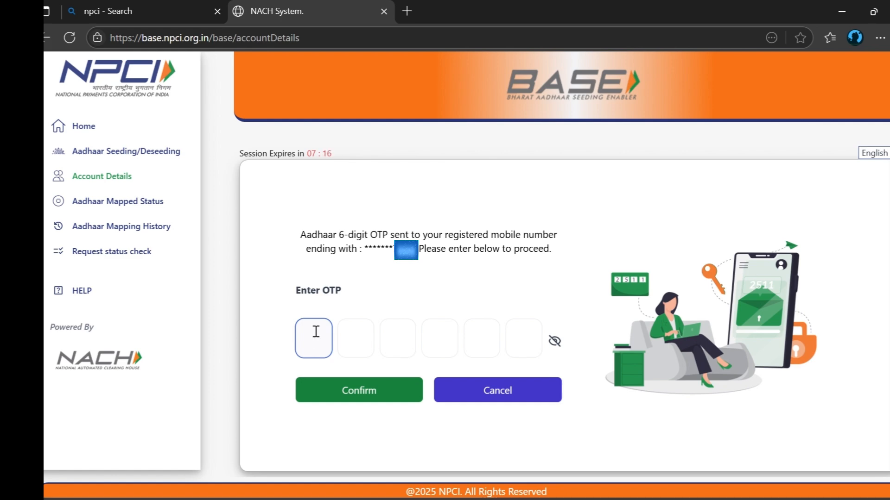
Confirm the six-digit OTP and dismiss the 'not seeded in NPCI mapper' alert.
text(•••)
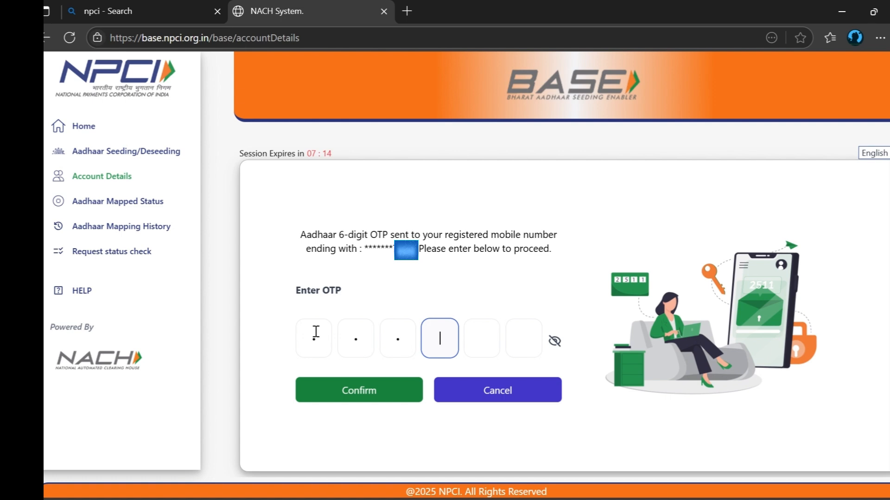
text(•••)
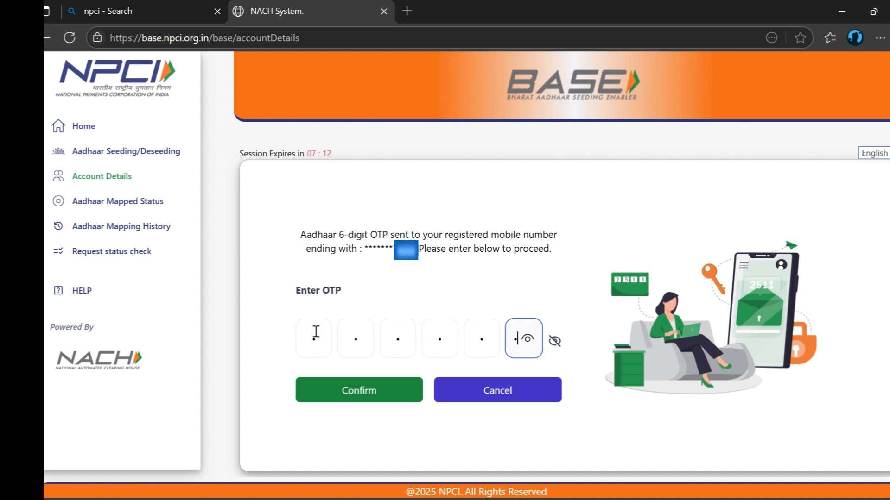
click(370, 387)
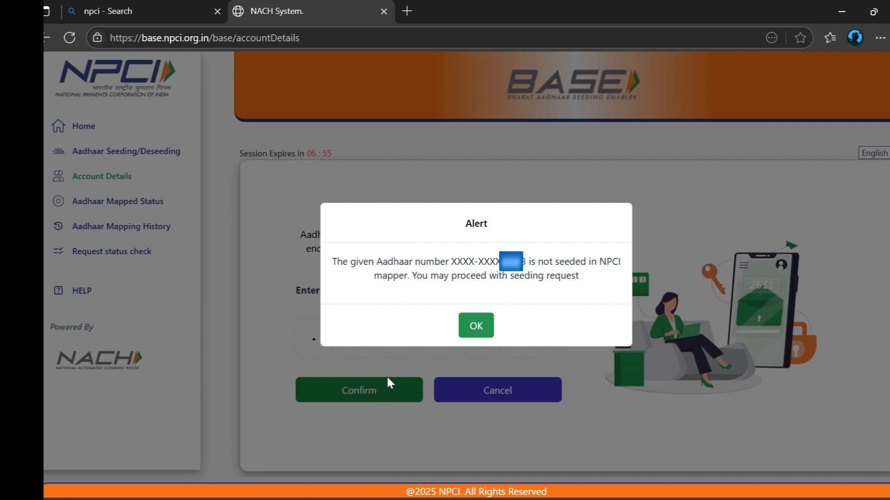
click(482, 333)
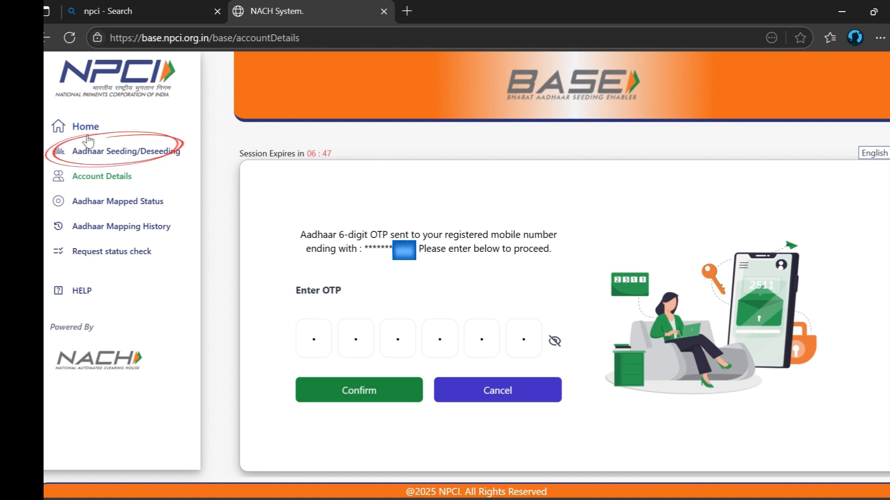
Open the seeding request form, paste in the Aadhaar number, and choose Seeding as the request.
click(99, 158)
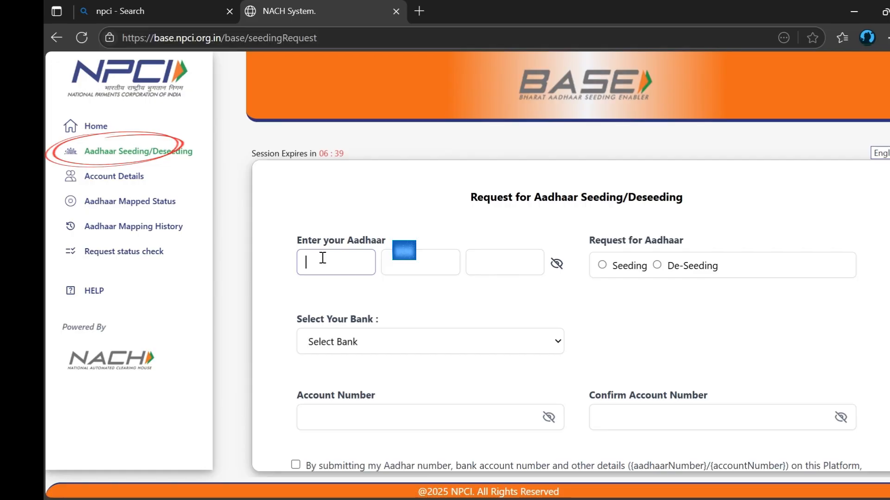
key(ctrl+v)
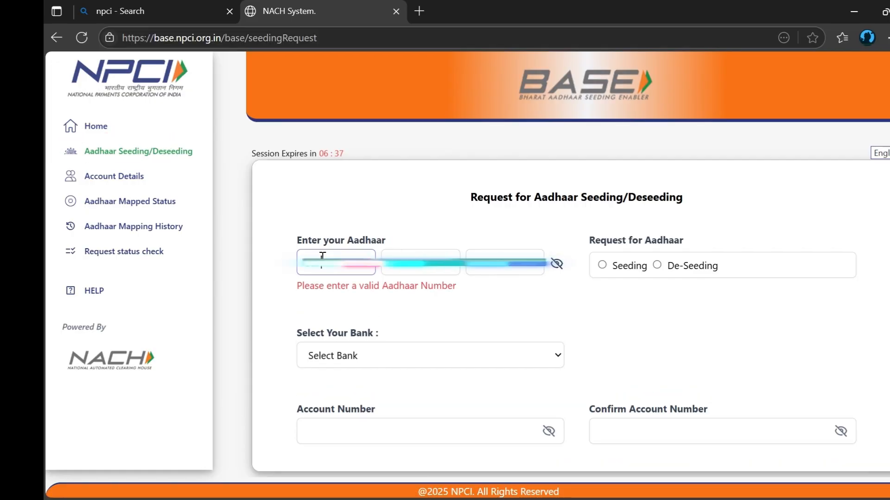
key(Tab)
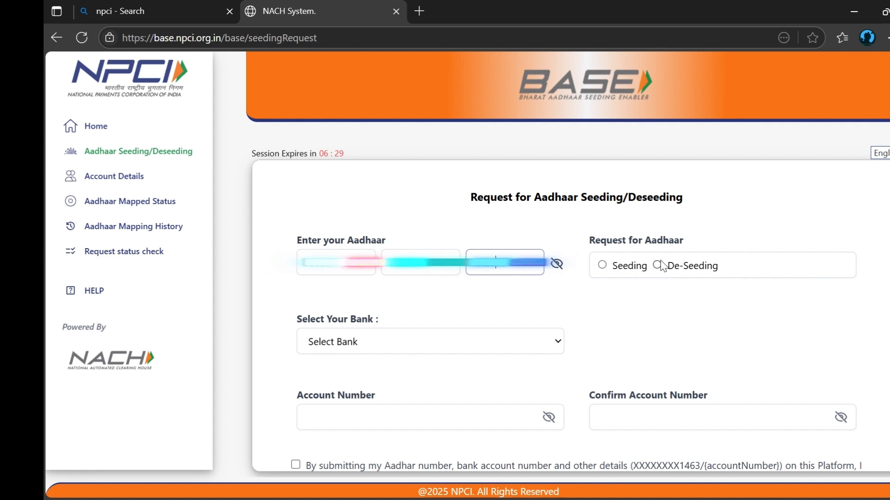
click(602, 267)
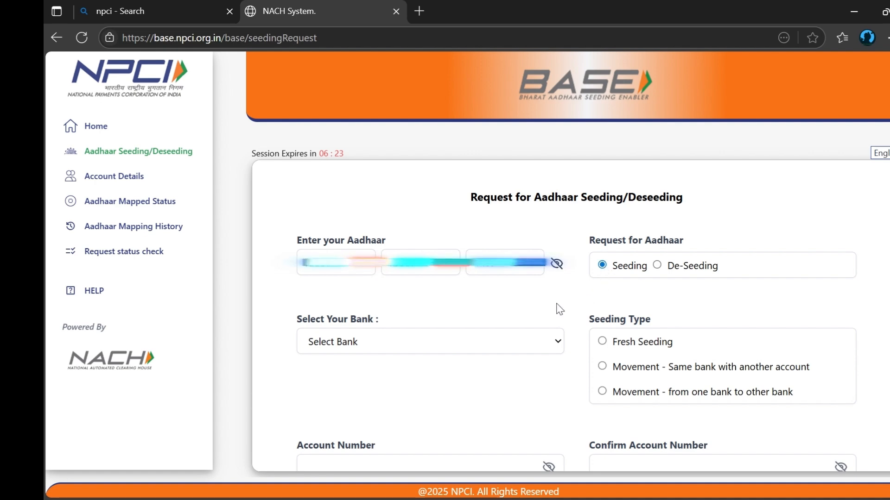
Select STATE BANK OF INDIA from the bank dropdown.
scroll(413, 292, down, 2)
click(413, 273)
scroll(406, 91, down, 7)
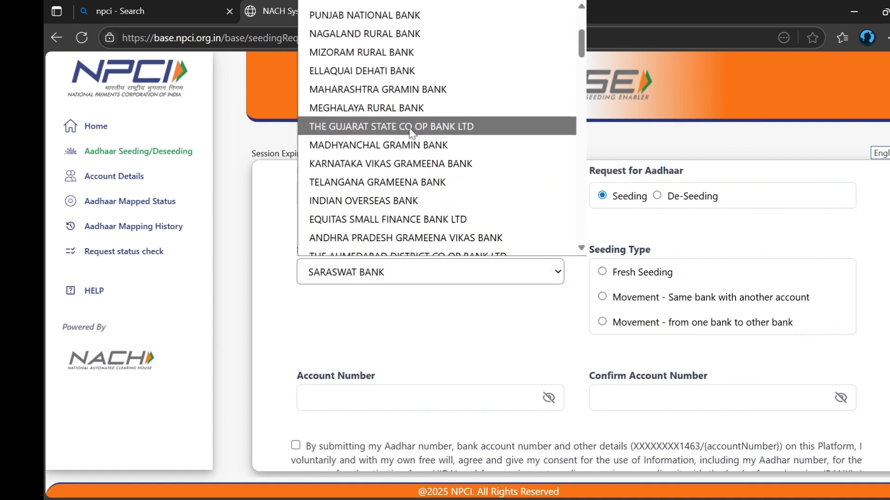
scroll(406, 172, down, 8)
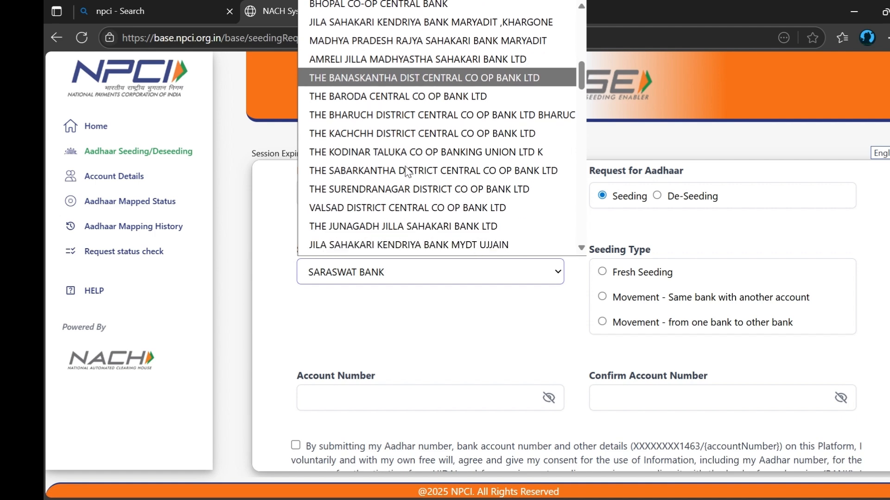
key(a)
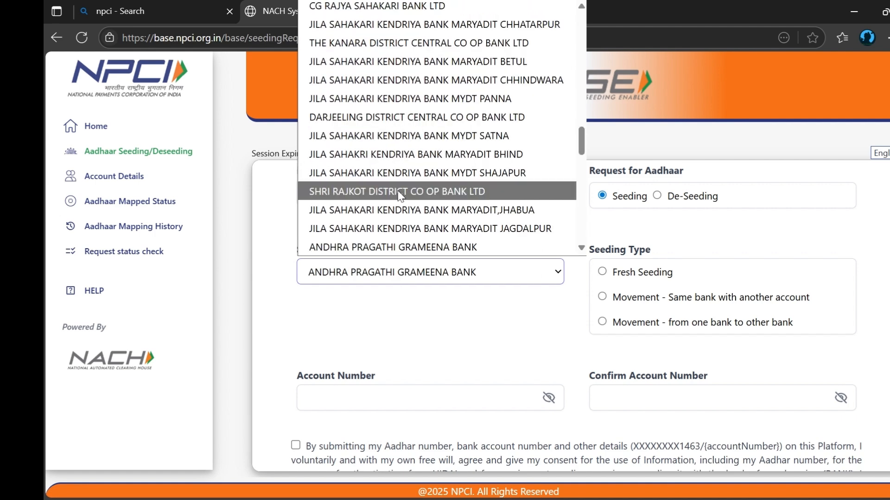
key(s)
key(s)
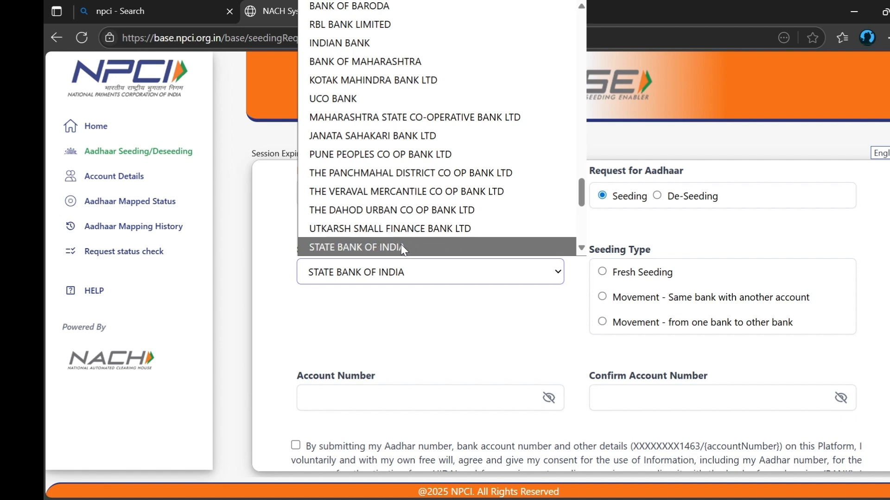
click(403, 247)
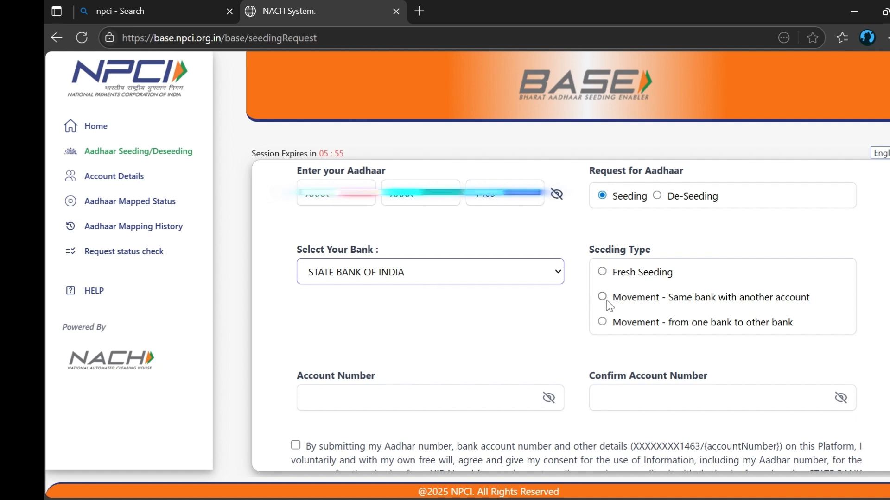
Choose the Fresh Seeding radio button under Seeding Type.
click(604, 273)
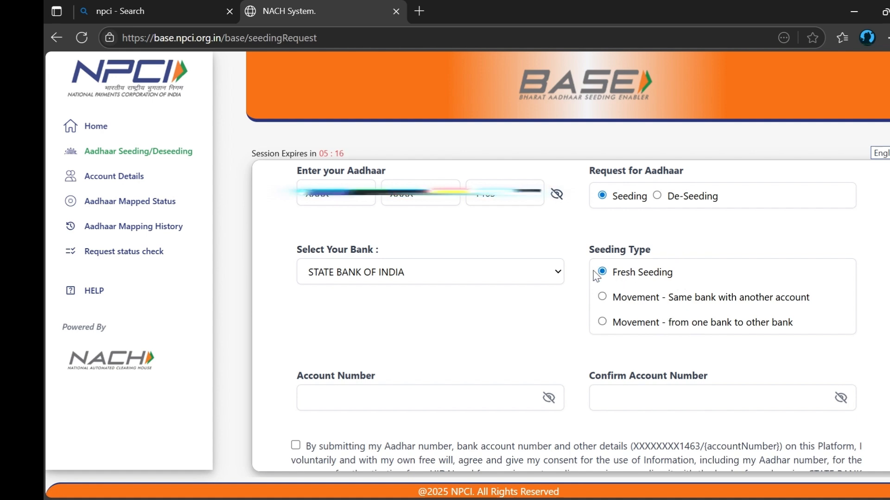
Enter and confirm the bank account number, then tick the consent declaration.
scroll(551, 245, down, 2)
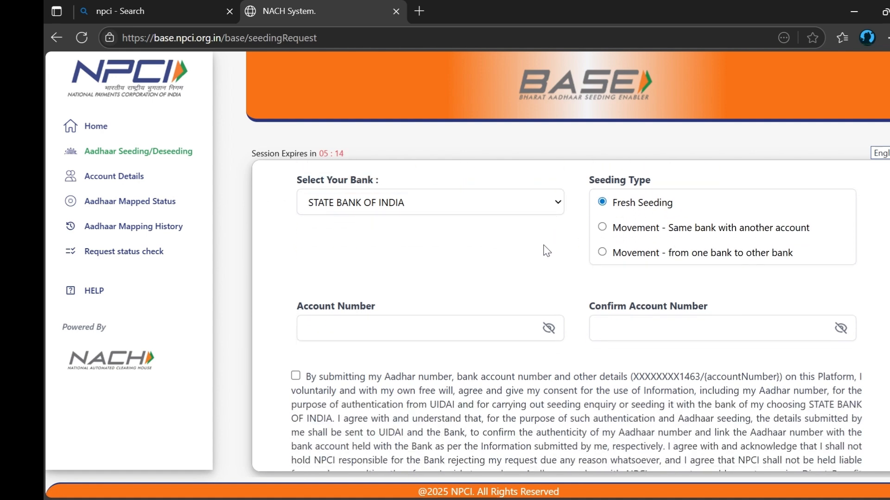
click(428, 327)
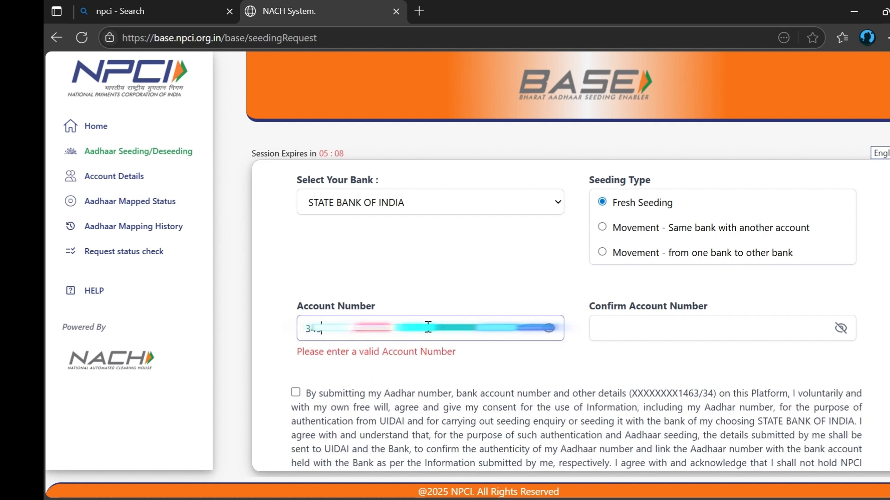
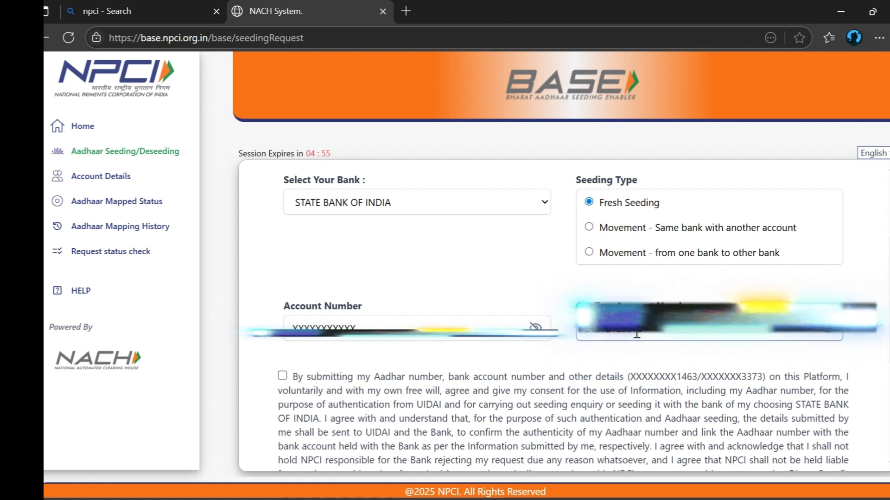
scroll(543, 270, down, 3)
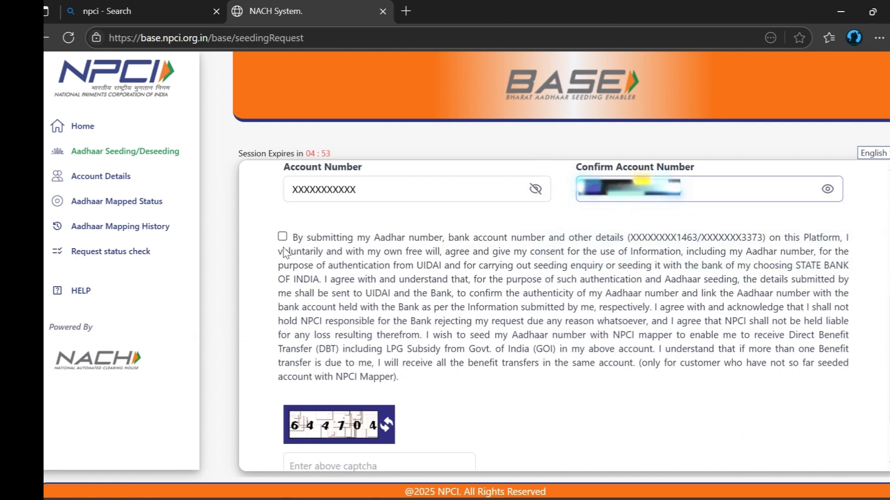
click(282, 237)
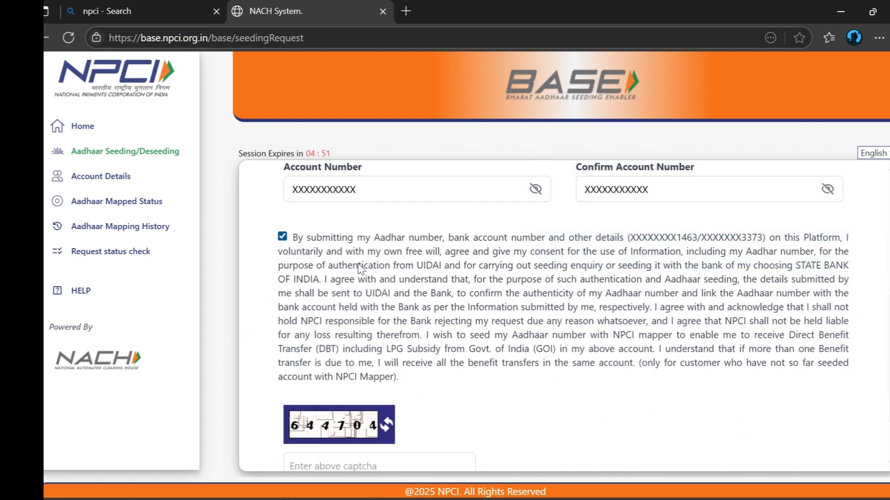
scroll(392, 312, down, 2)
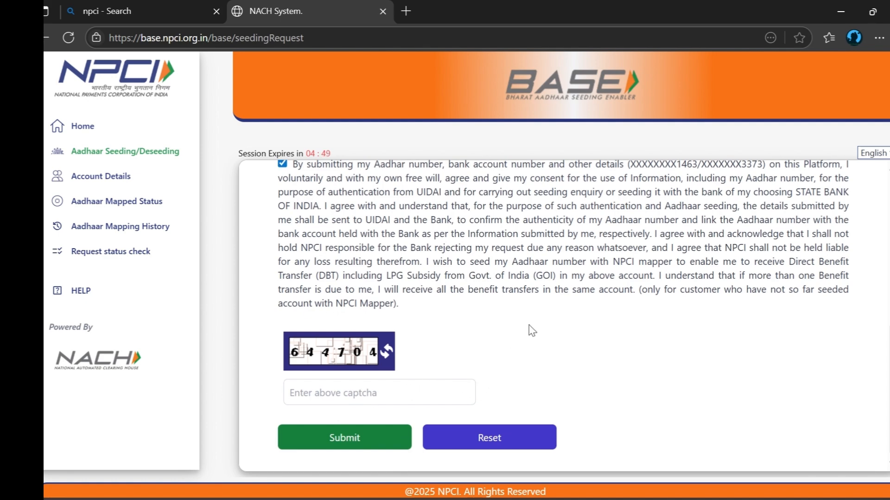
Fill in the captcha, submit the request, and agree to the Terms and Conditions.
text(644704)
click(373, 438)
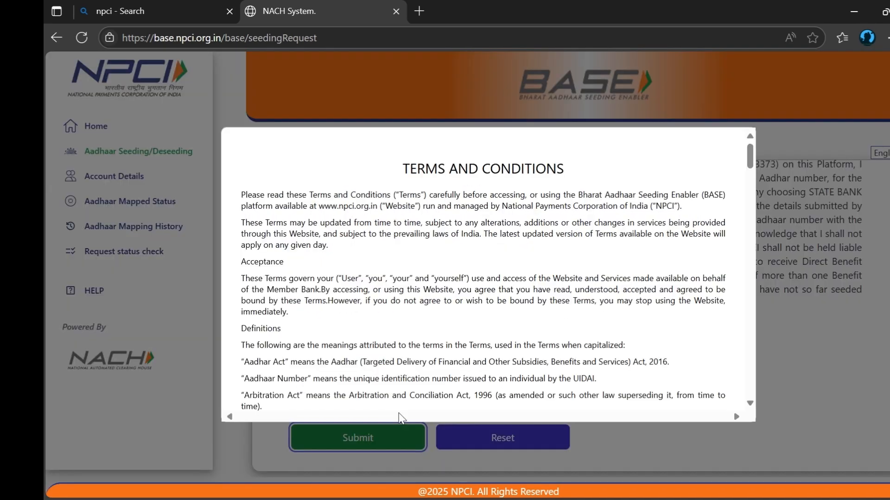
scroll(435, 190, down, 5)
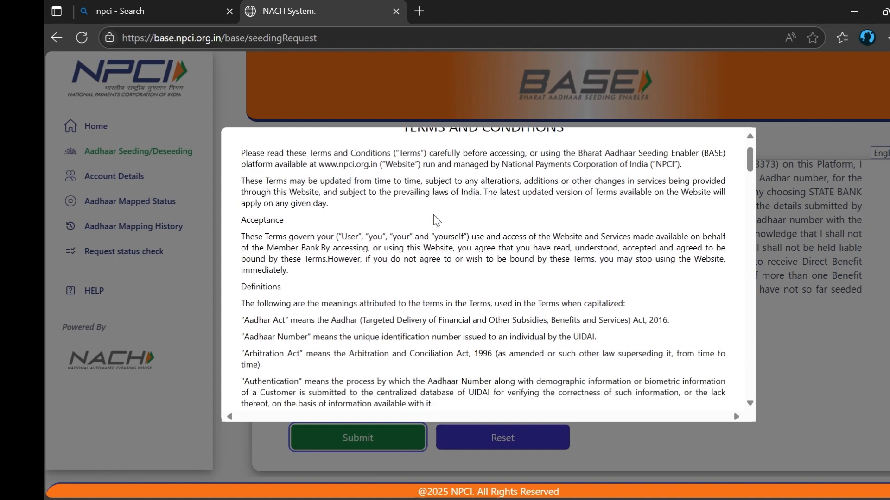
scroll(433, 220, down, 20)
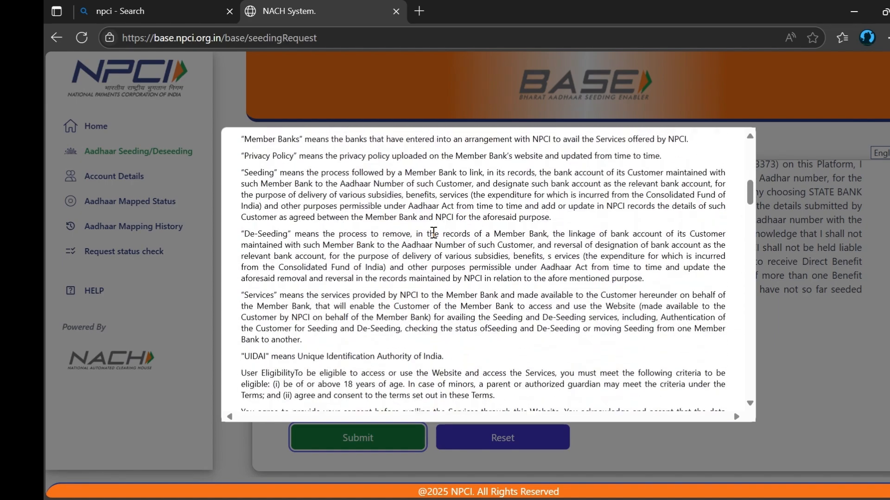
scroll(433, 237, down, 20)
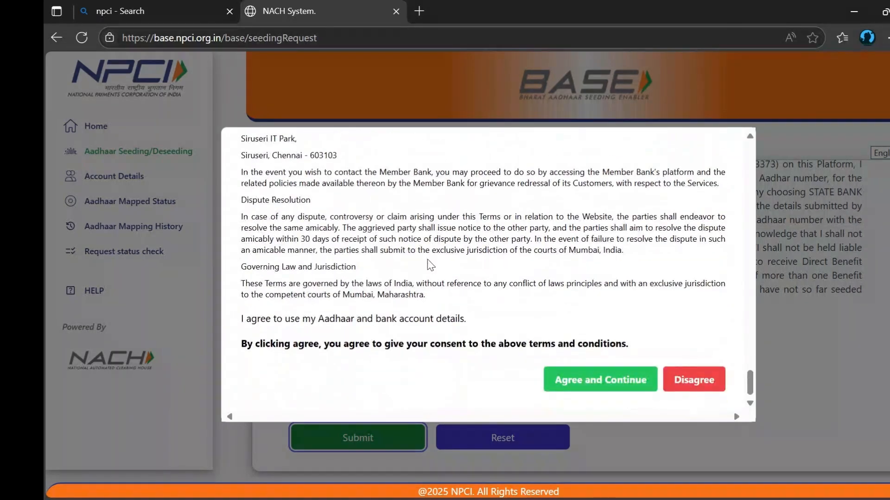
click(624, 380)
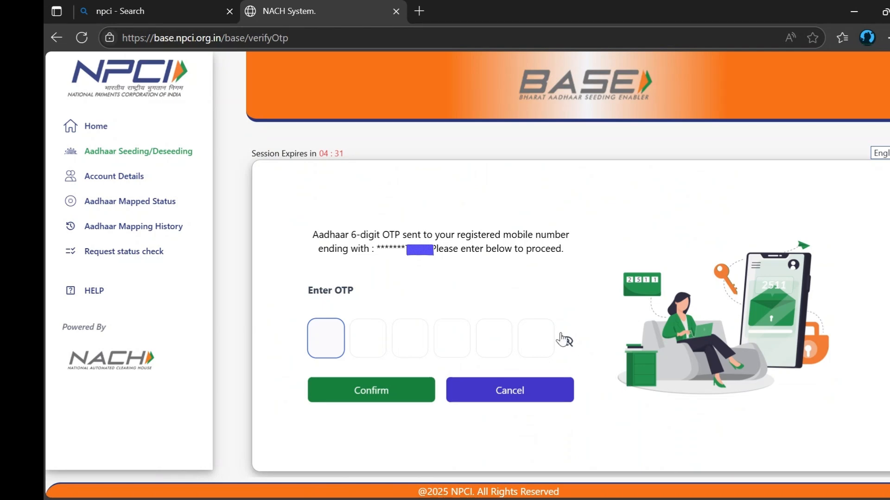
Confirm the OTP, then confirm initiating the request to State Bank of India.
click(352, 391)
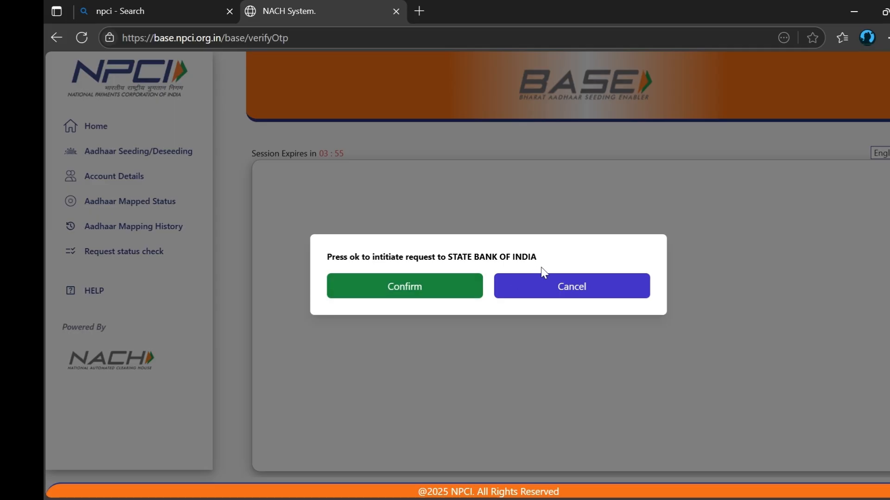
click(392, 288)
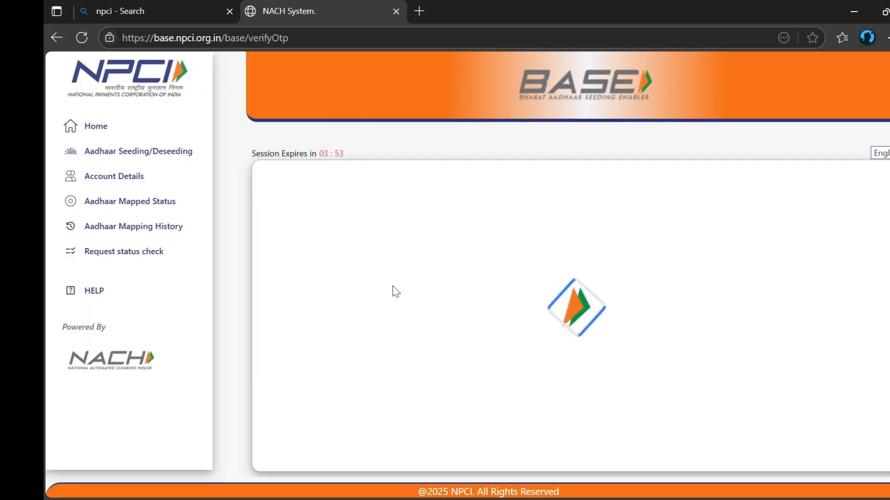